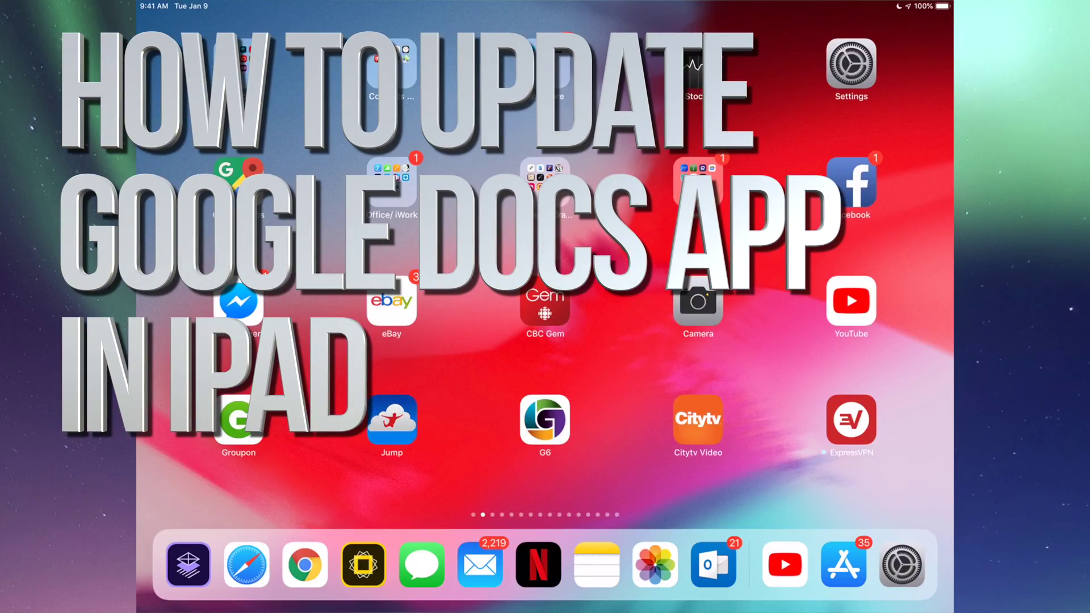
- Open the Home Screen folder that holds the App Store
left_click(545, 64)
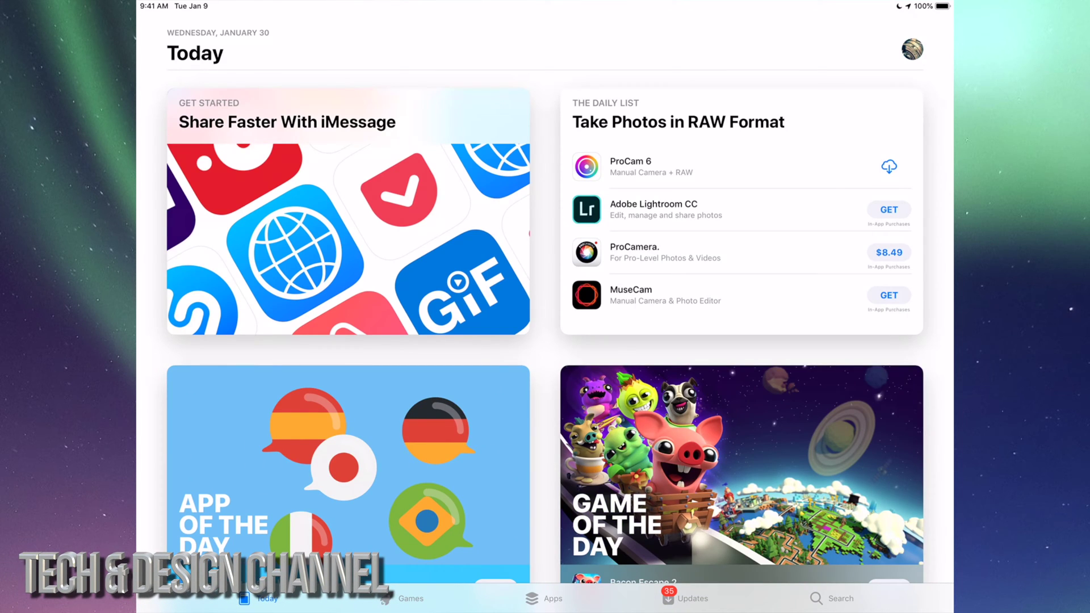
- Show the App Store Updates tab with its list of available app updates
left_click(682, 598)
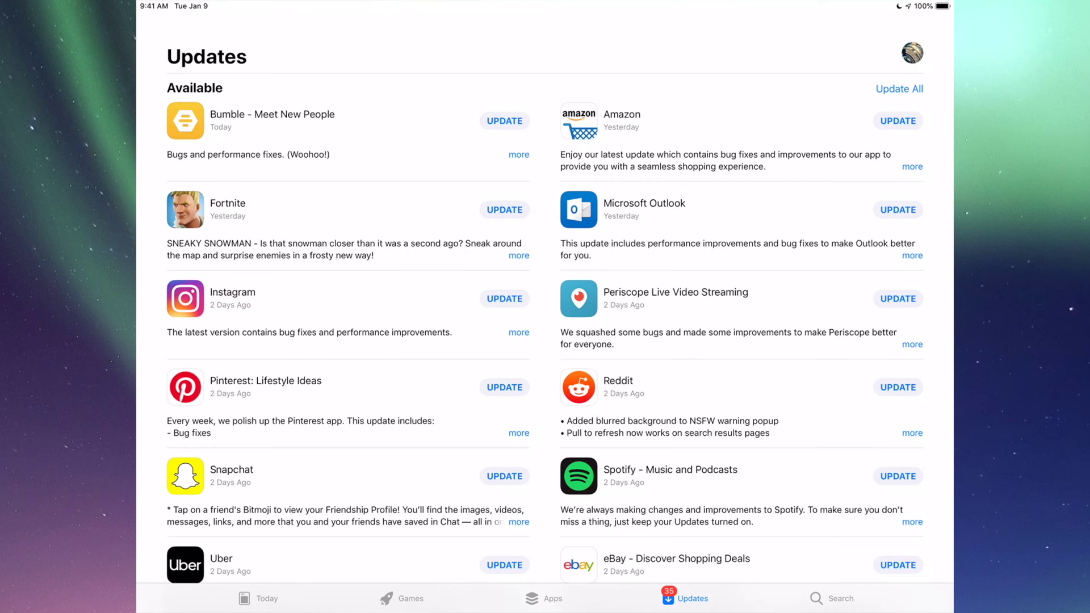
scroll(545, 315, "down", 3)
scroll(546, 315, "down", 2)
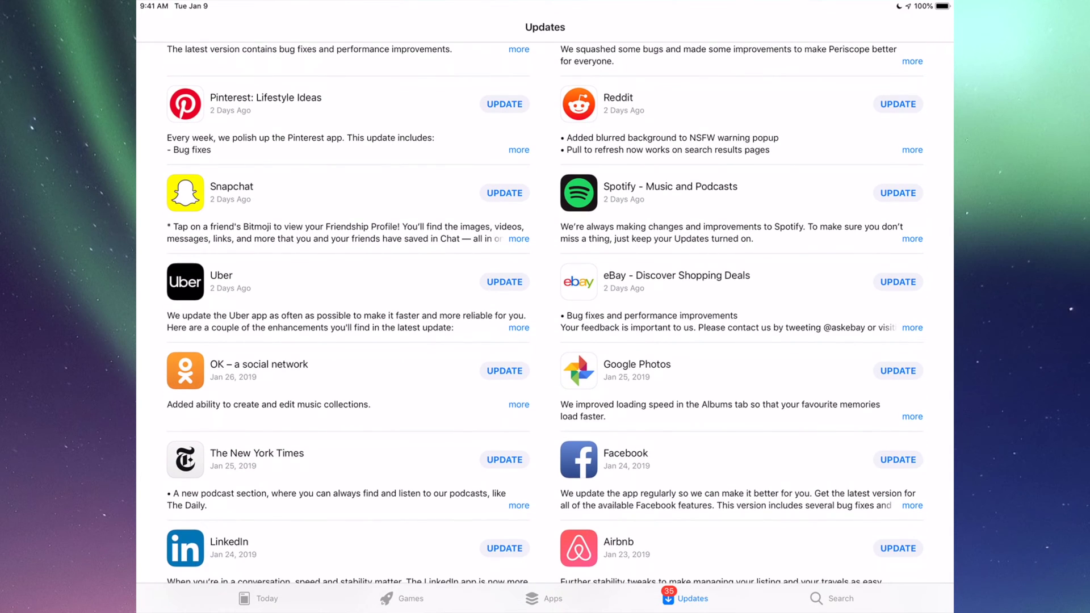
scroll(545, 315, "down", 2)
scroll(546, 315, "down", 2)
scroll(545, 315, "down", 3)
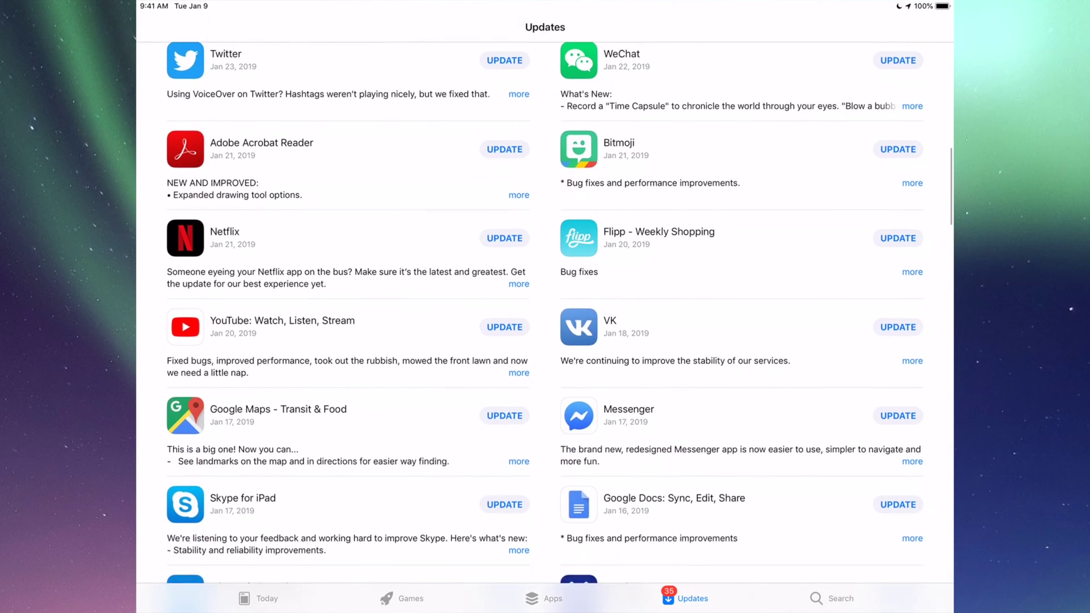
scroll(546, 315, "down", 3)
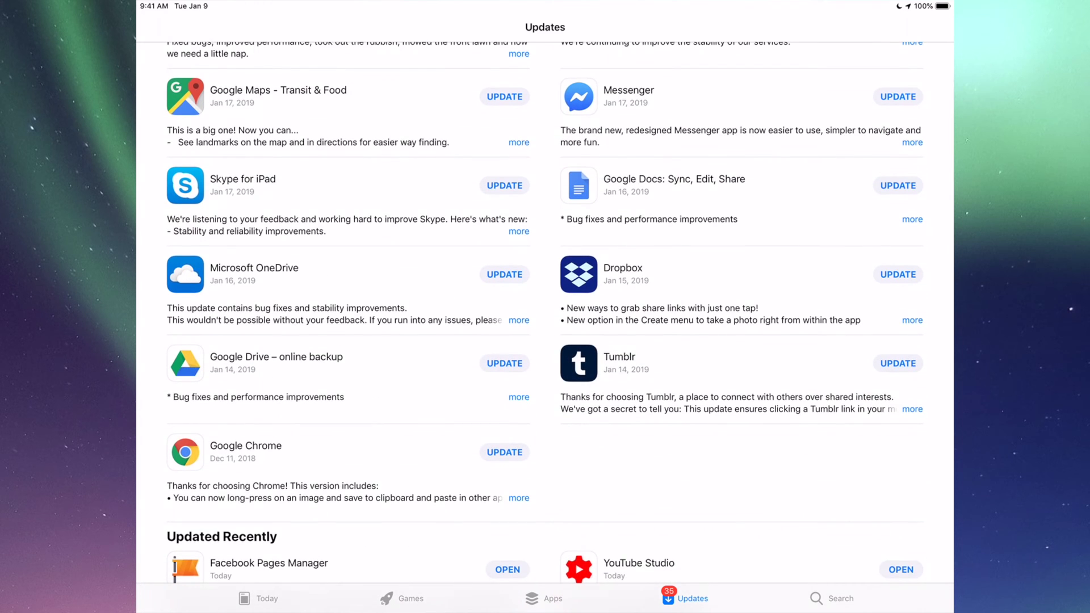
scroll(545, 315, "up", 2)
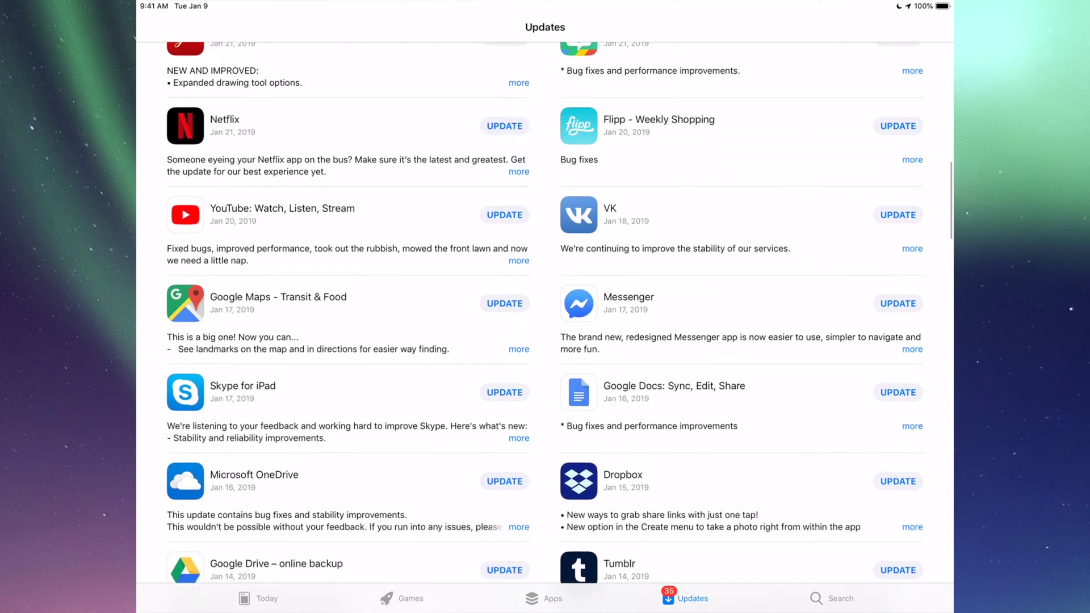
scroll(545, 315, "up", 2)
scroll(546, 316, "up", 3)
scroll(546, 316, "up", 3)
scroll(546, 315, "up", 2)
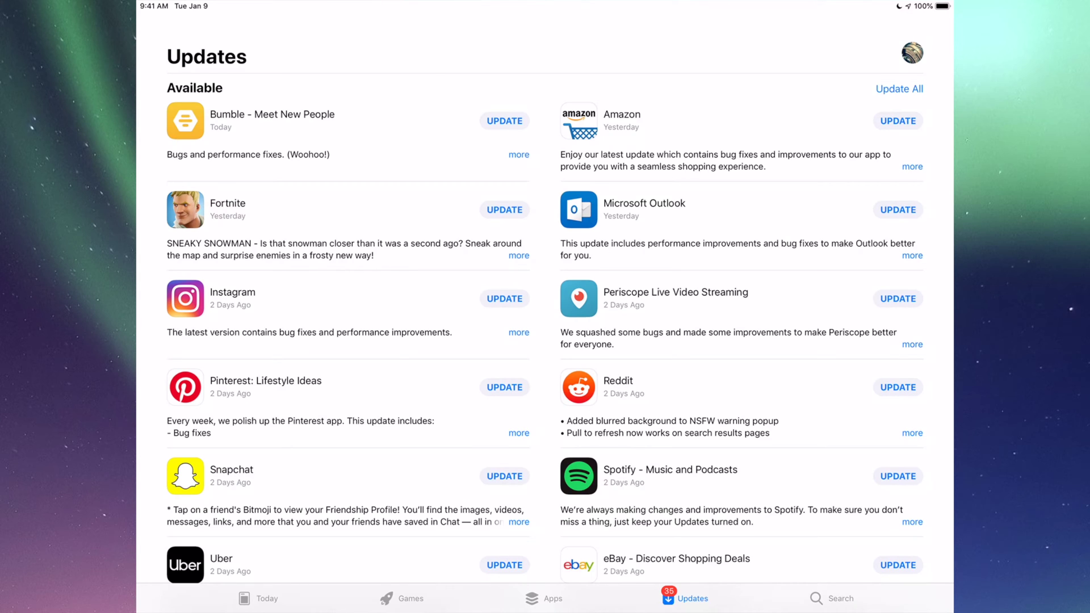
- Search the store for Fortnite, start its update, and return to Updates
left_click(832, 598)
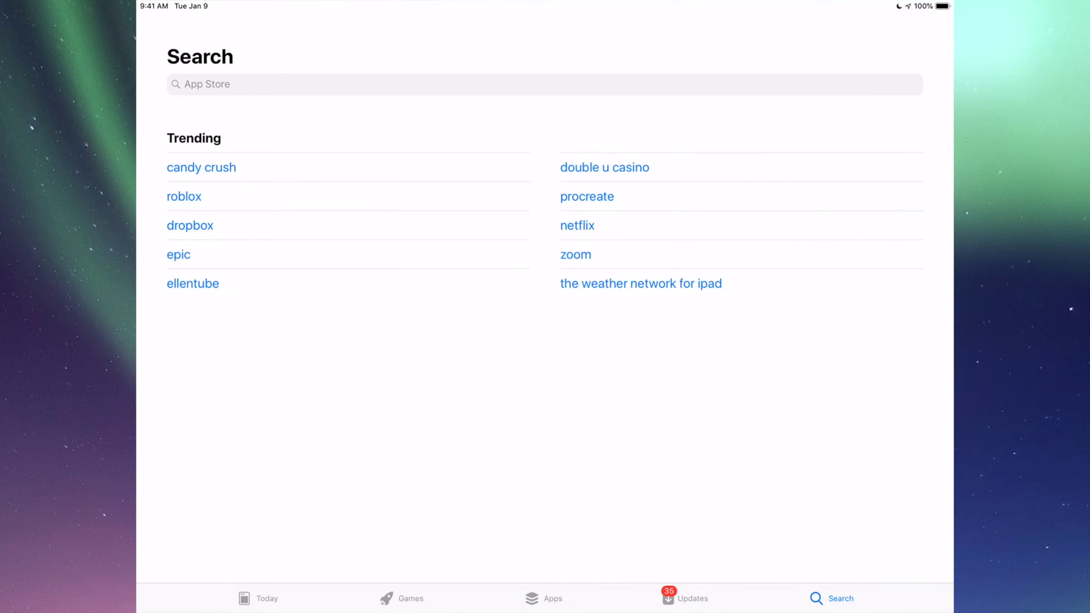
left_click(545, 84)
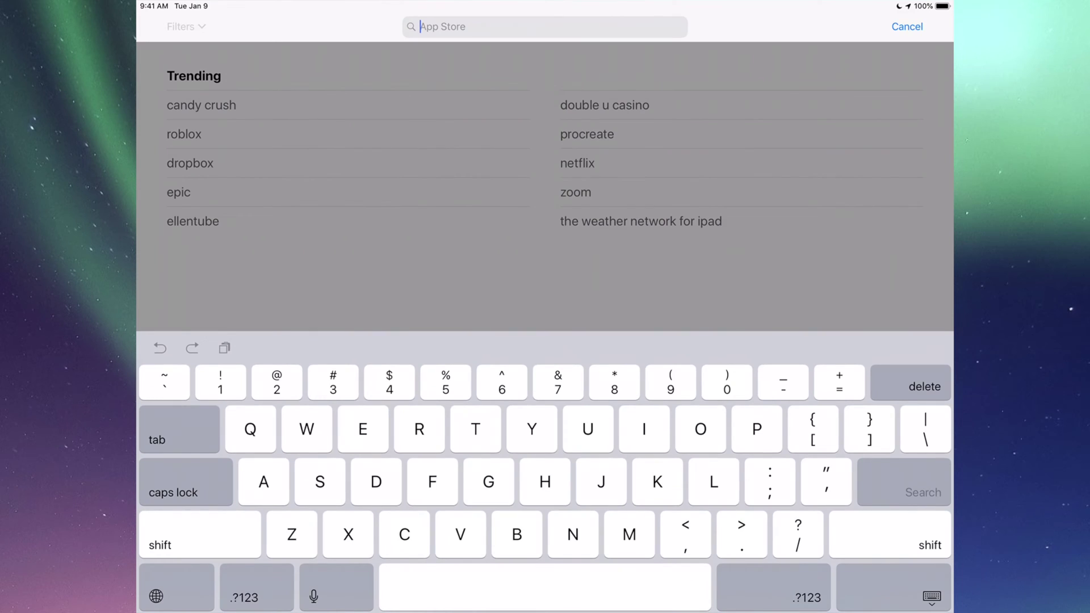
type("Fortnit")
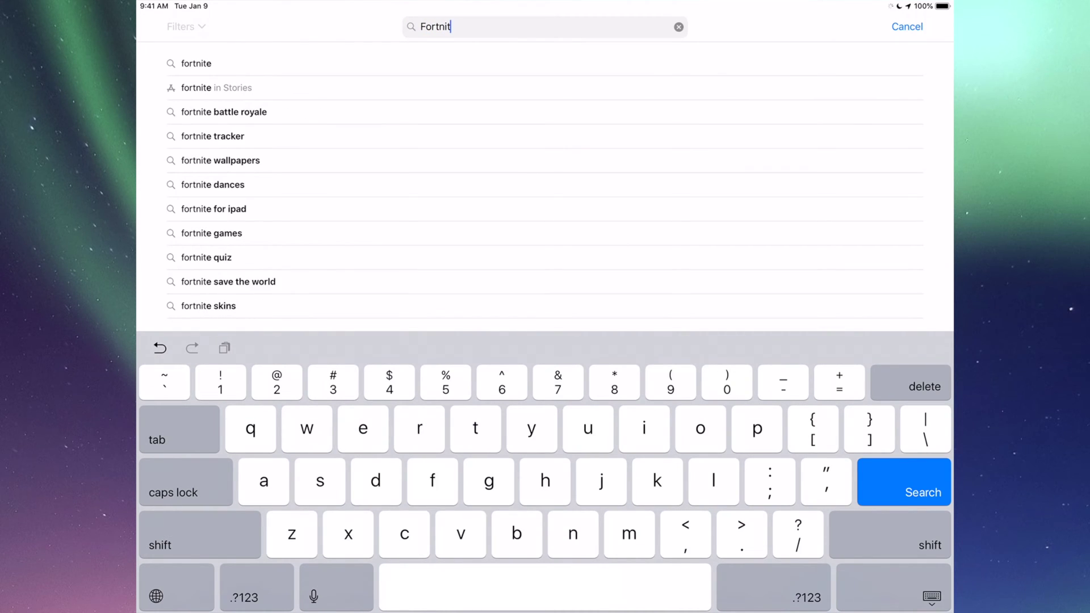
type("e")
key("Return")
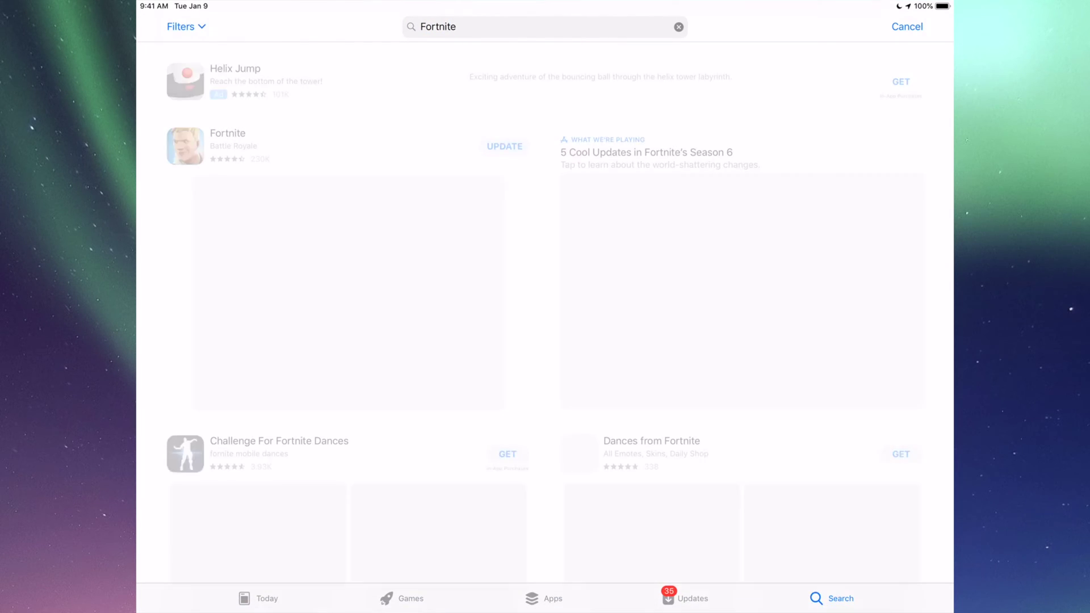
scroll(545, 327, "down", 1)
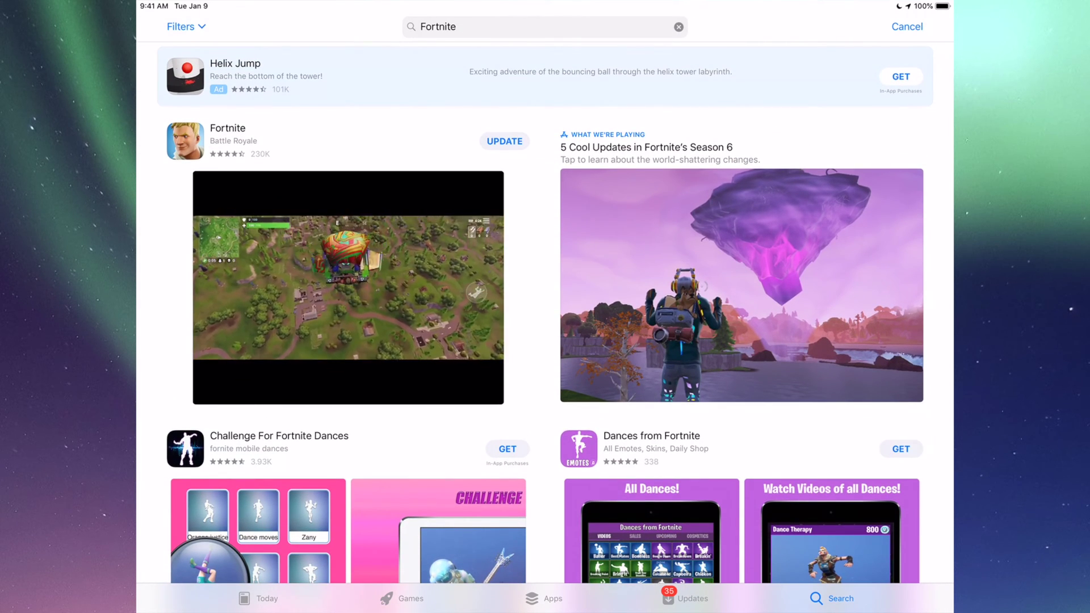
left_click(504, 141)
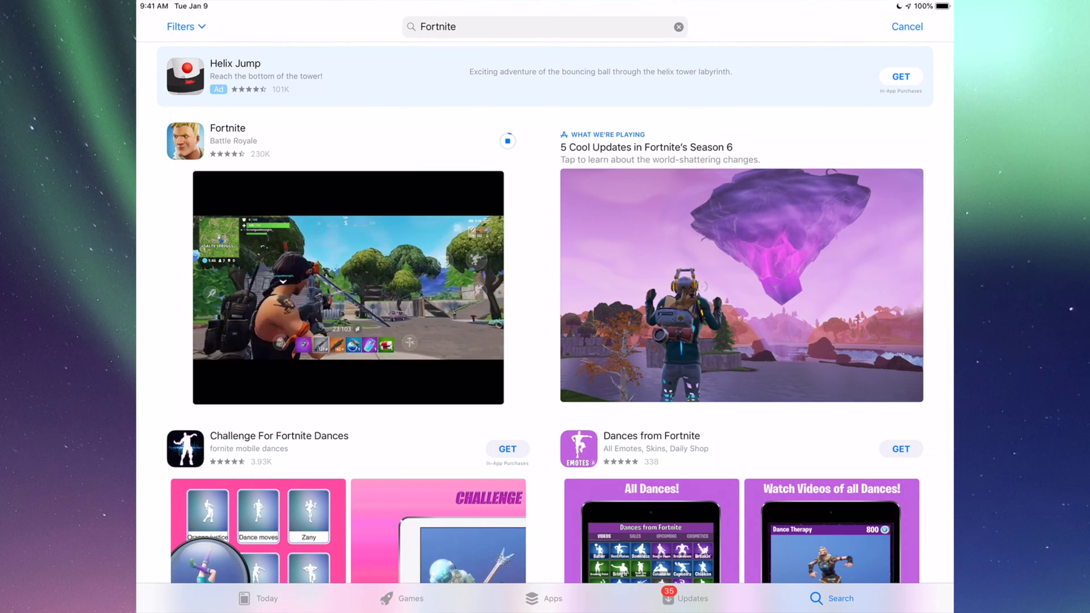
left_click(686, 598)
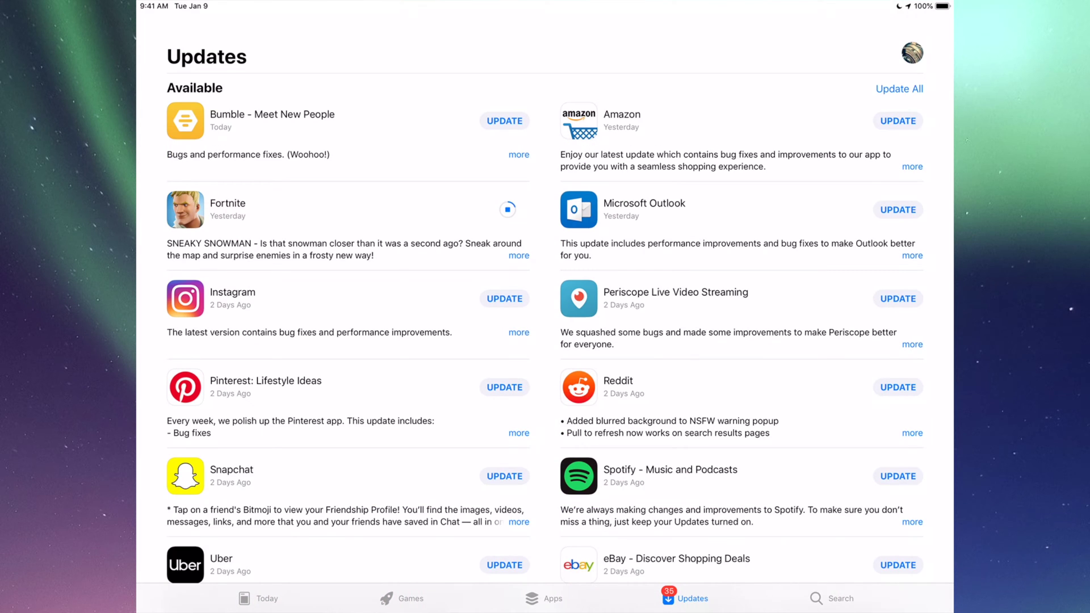
- Search for Instagram, start its update, then return to the Home Screen
left_click(840, 599)
left_click(678, 27)
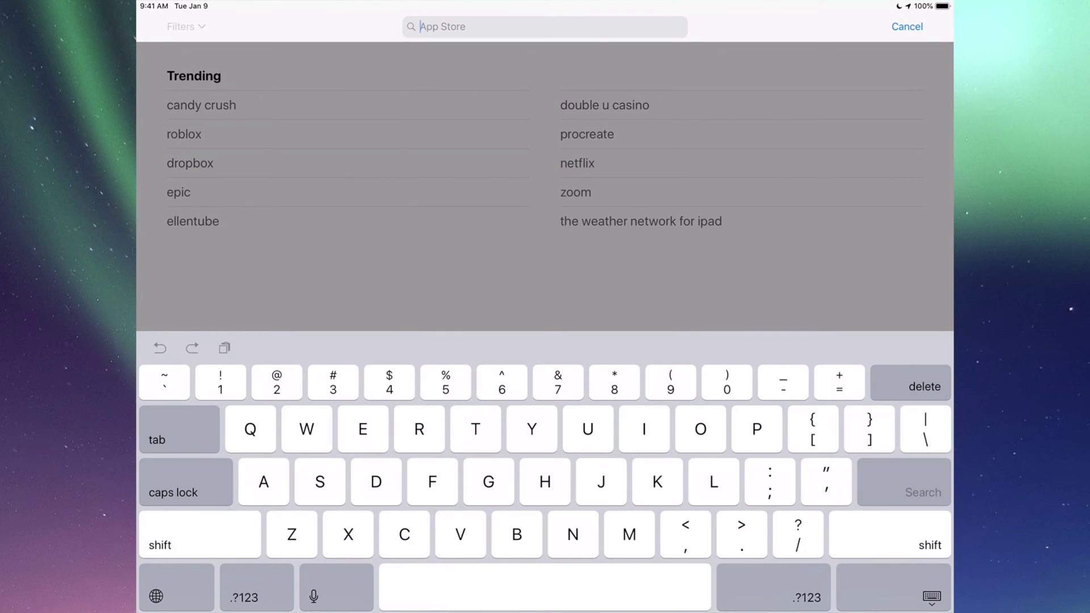
type("Instagram")
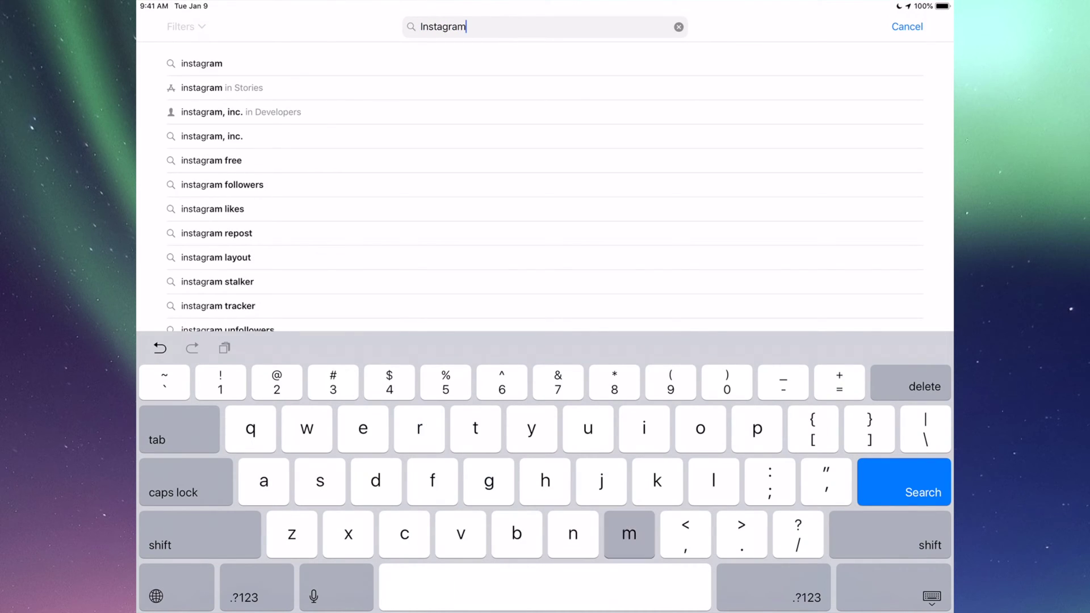
key("Return")
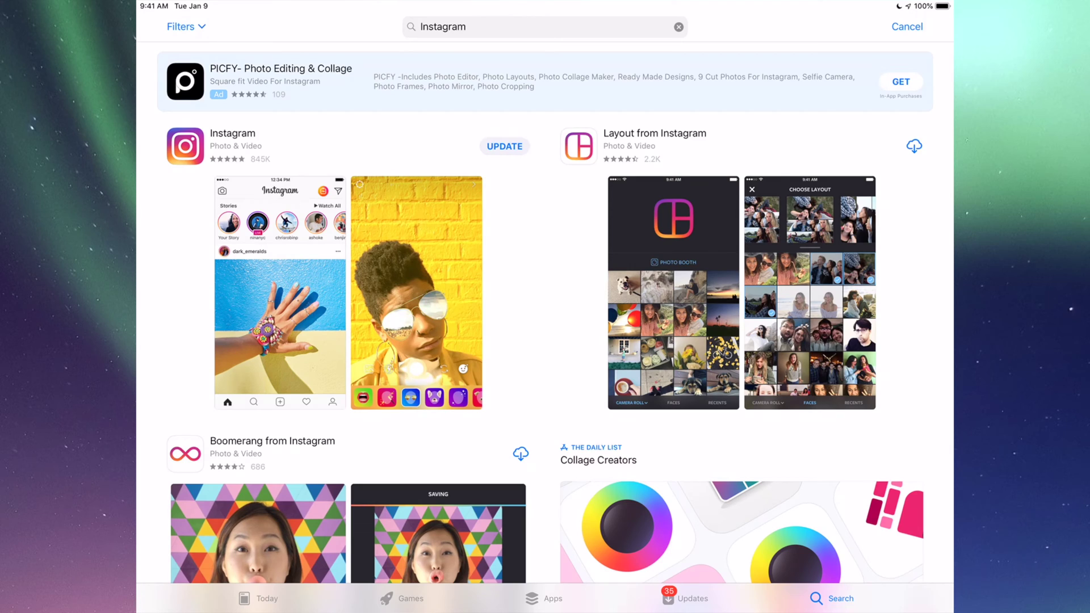
left_click(504, 146)
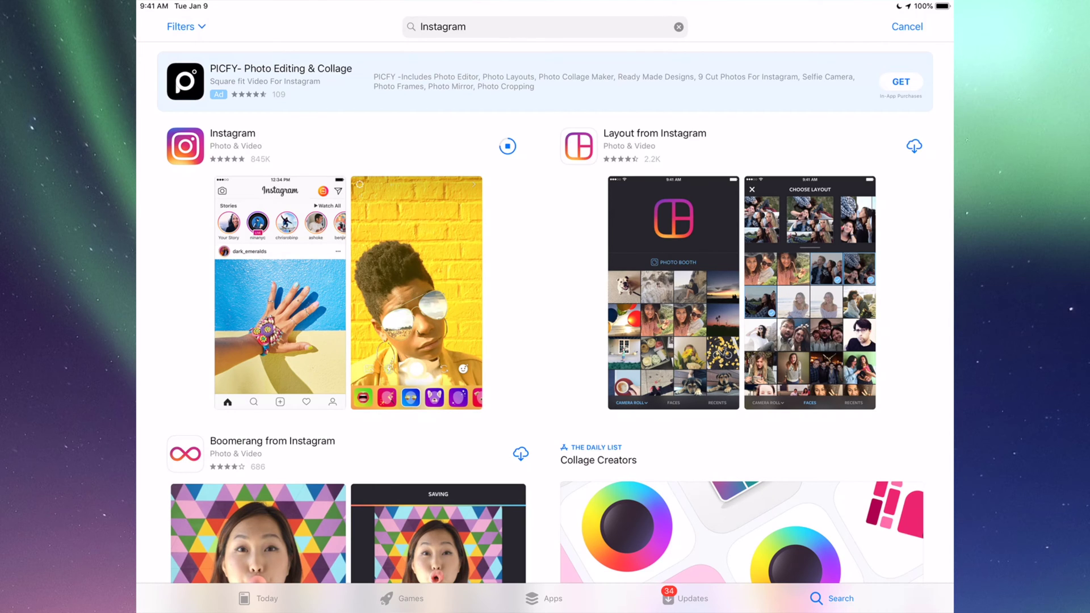
key("super+h")
key("super+h")
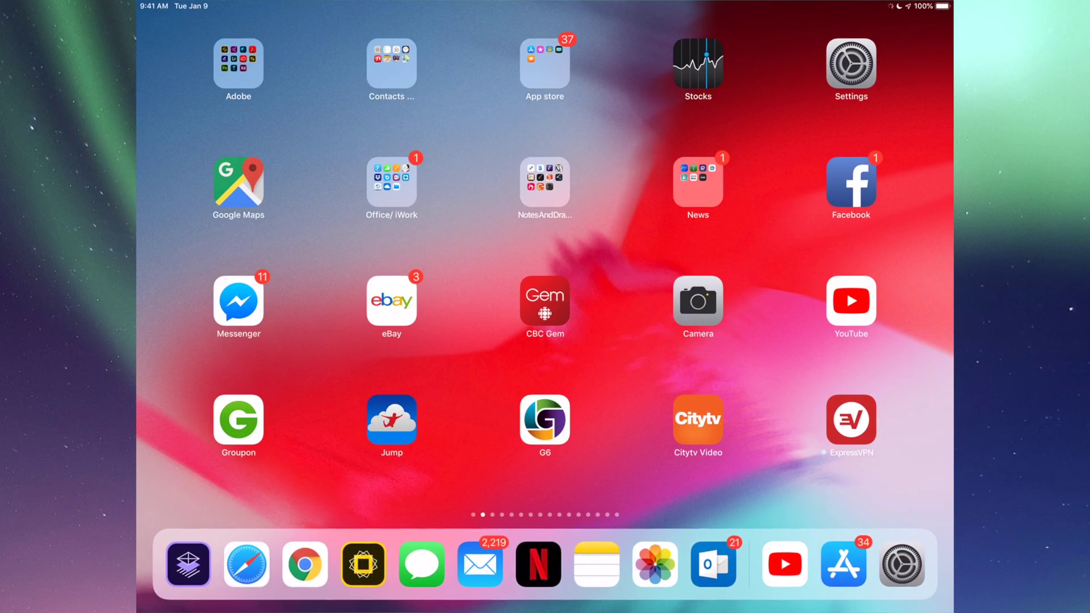
- Check Settings > General > Software Update, which confirms iOS 12.1.3 is current
left_click(851, 63)
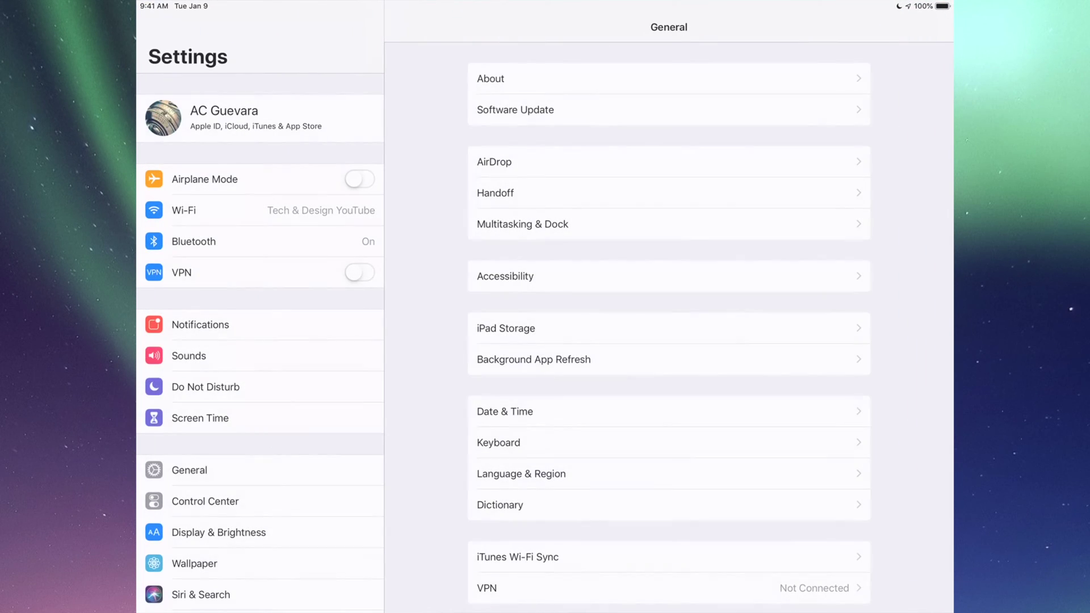
scroll(260, 341, "down", 3)
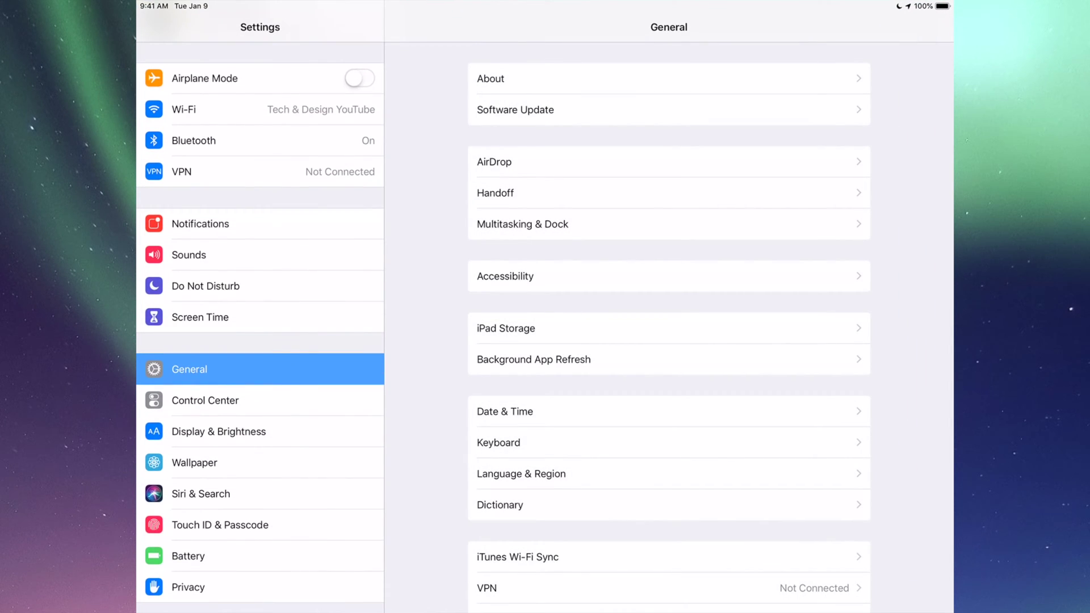
scroll(260, 341, "down", 2)
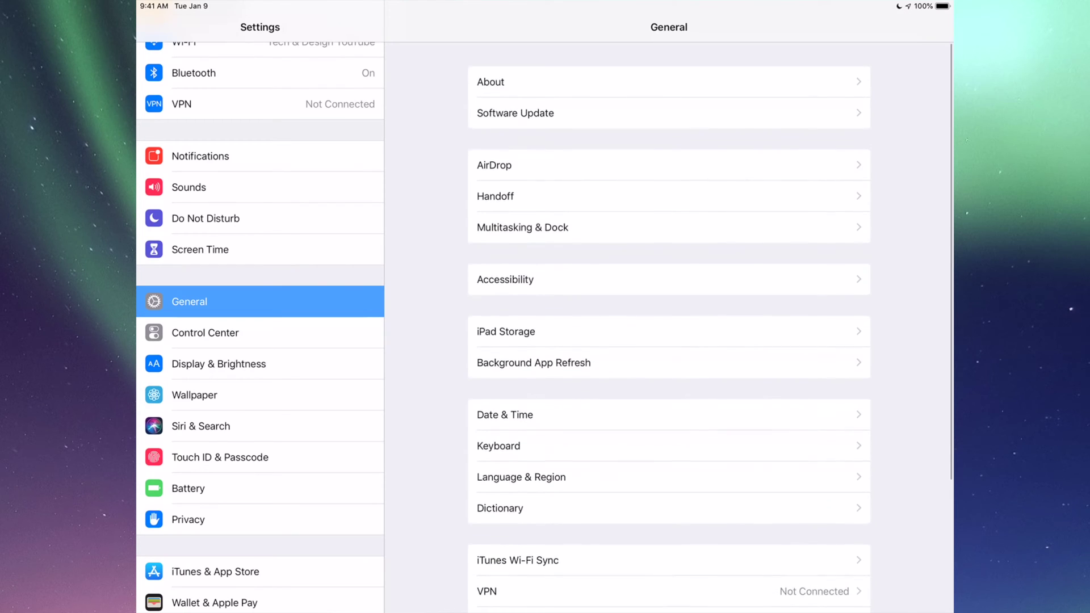
left_click(515, 109)
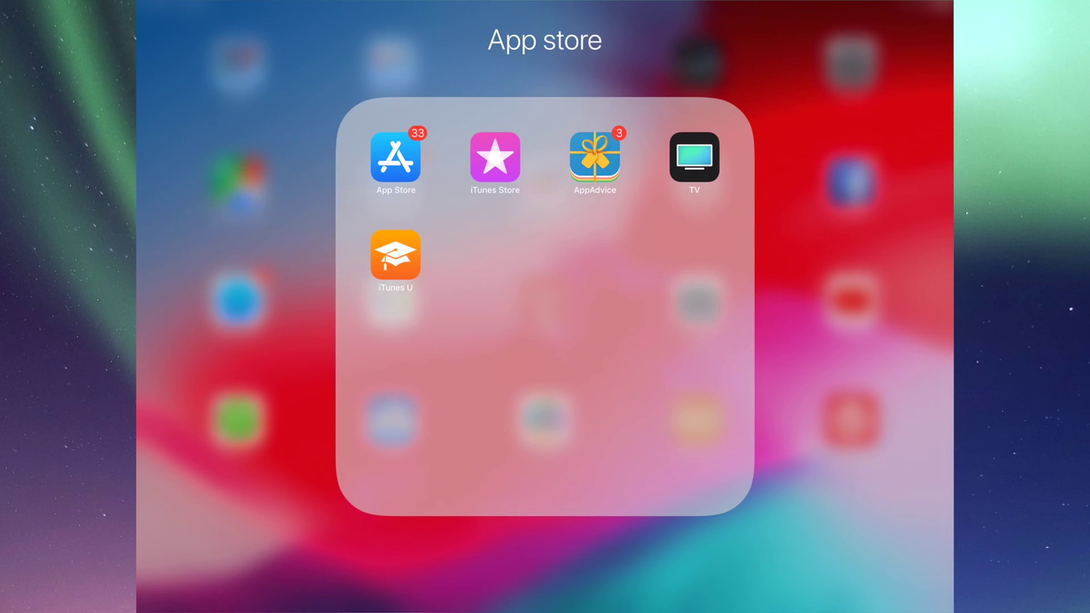
- Close and reopen the App store folder, then launch the App Store
left_click(545, 562)
left_click(549, 61)
left_click(395, 158)
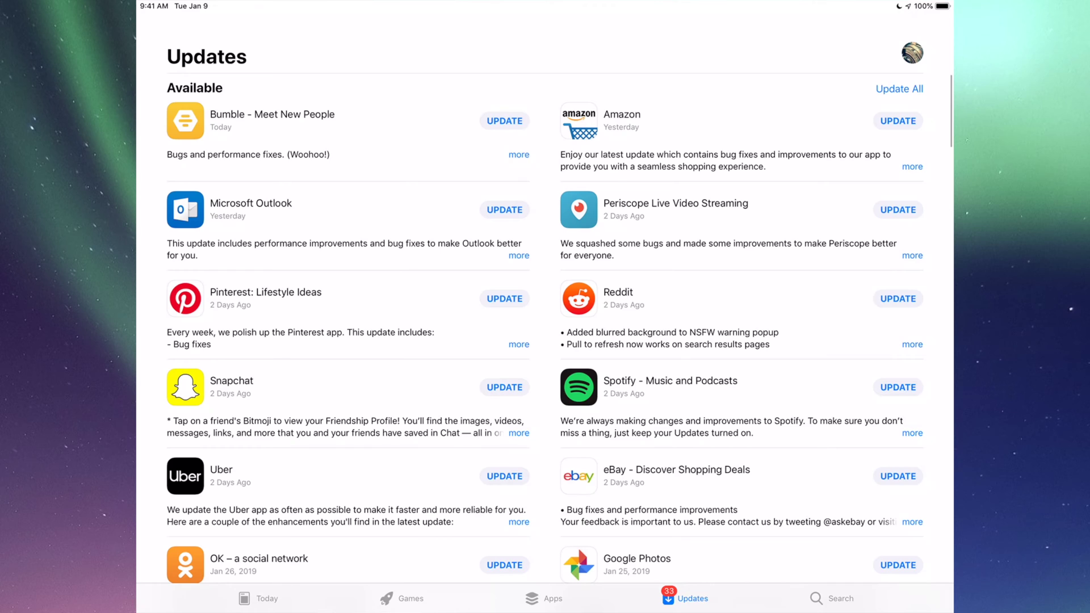
scroll(545, 323, "up", 2)
- Start updates for Bumble, Amazon, Outlook, Periscope, Pinterest, Reddit, Snapchat, Spotify, Uber and Google Photos
left_click(504, 120)
left_click(897, 121)
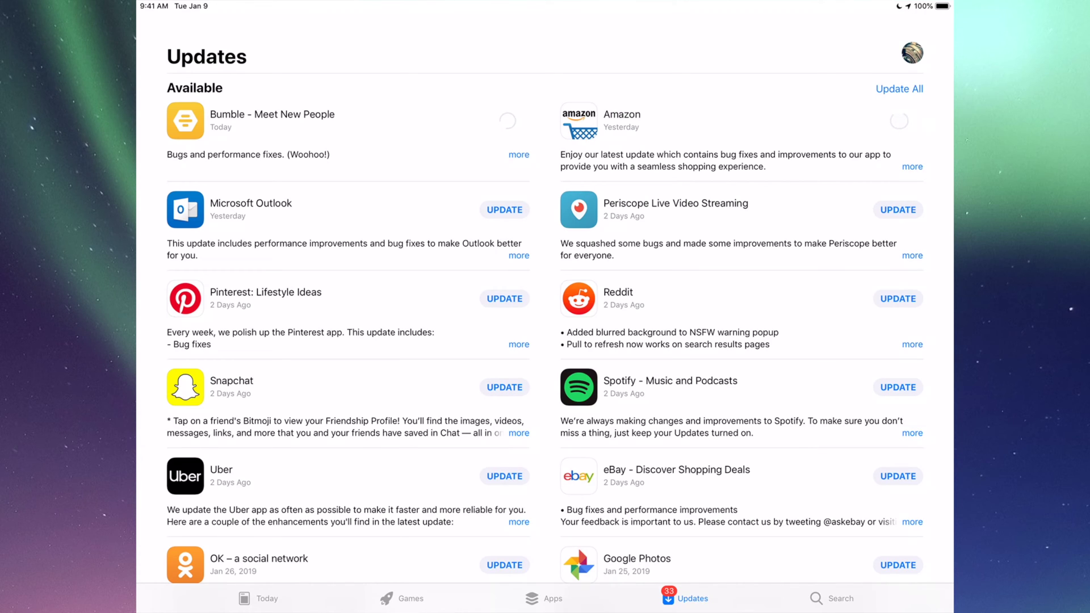
left_click(505, 210)
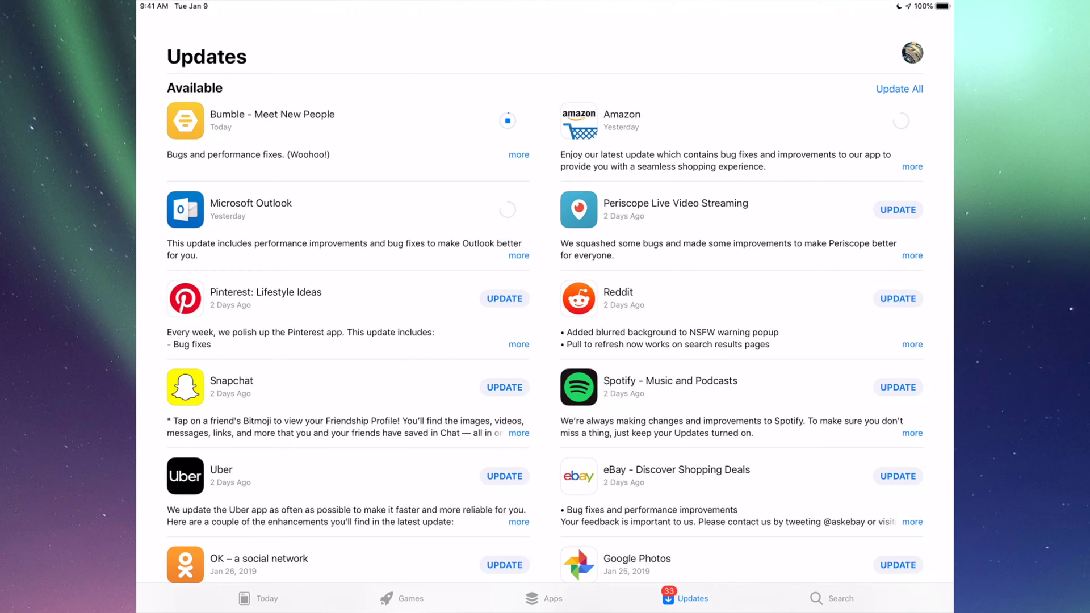
left_click(898, 210)
left_click(504, 298)
left_click(898, 298)
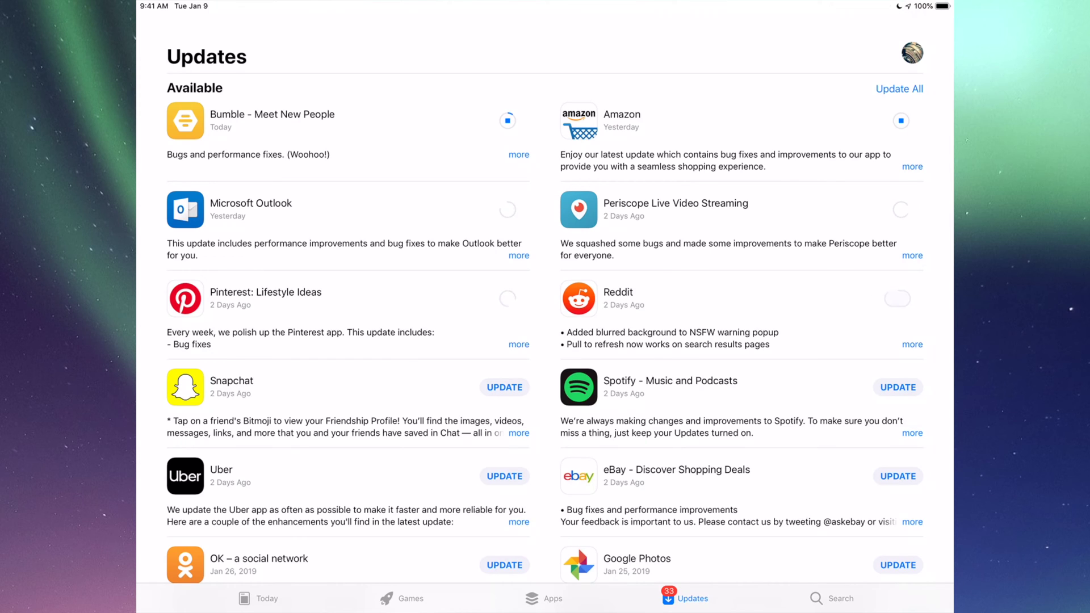
left_click(504, 387)
left_click(898, 387)
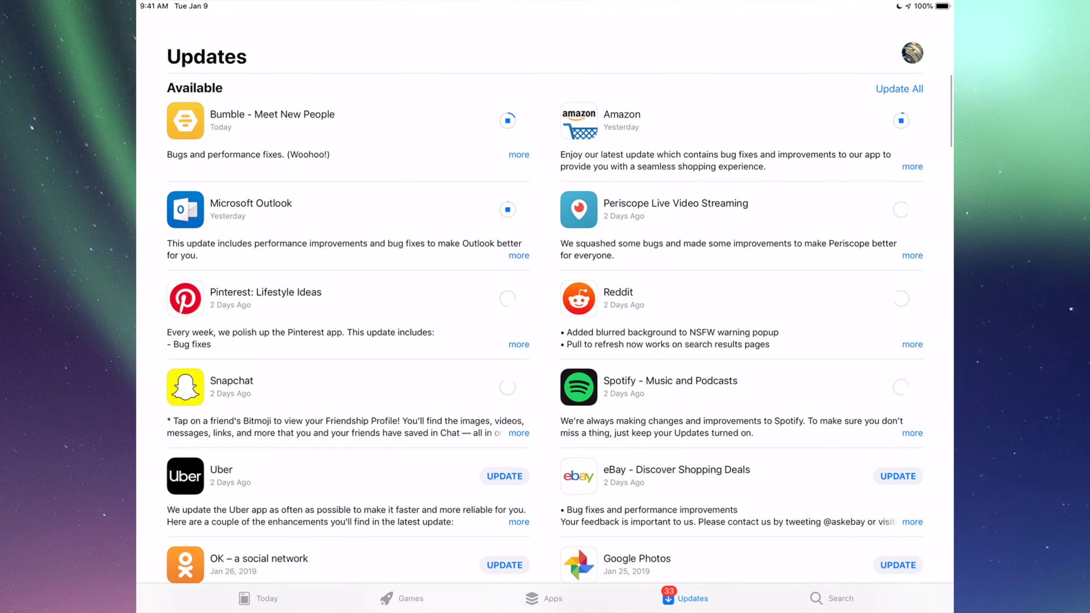
scroll(545, 341, "down", 3)
scroll(545, 341, "up", 3)
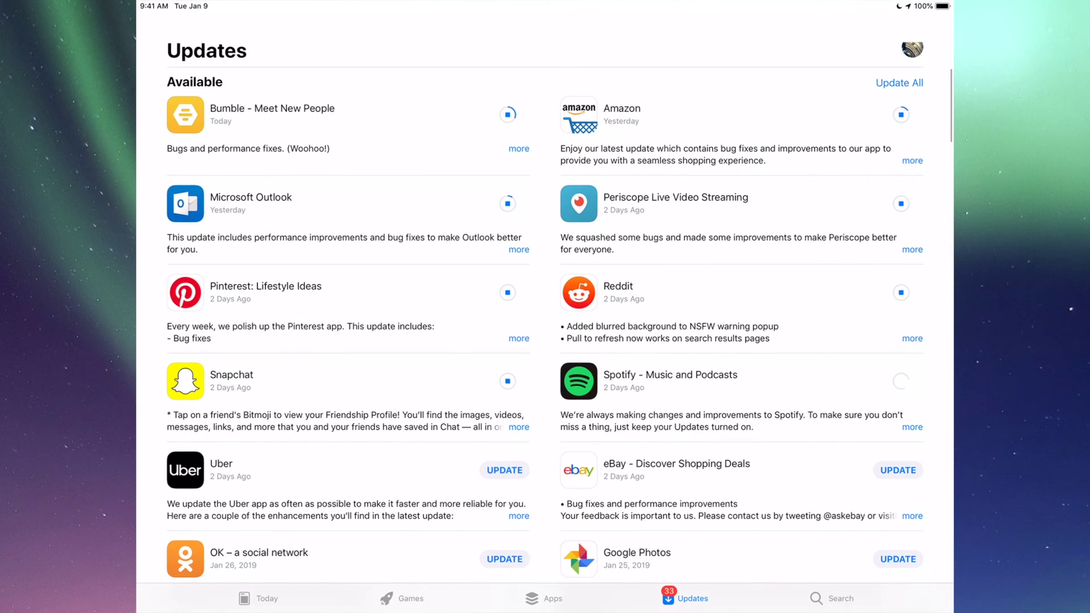
scroll(545, 341, "down", 5)
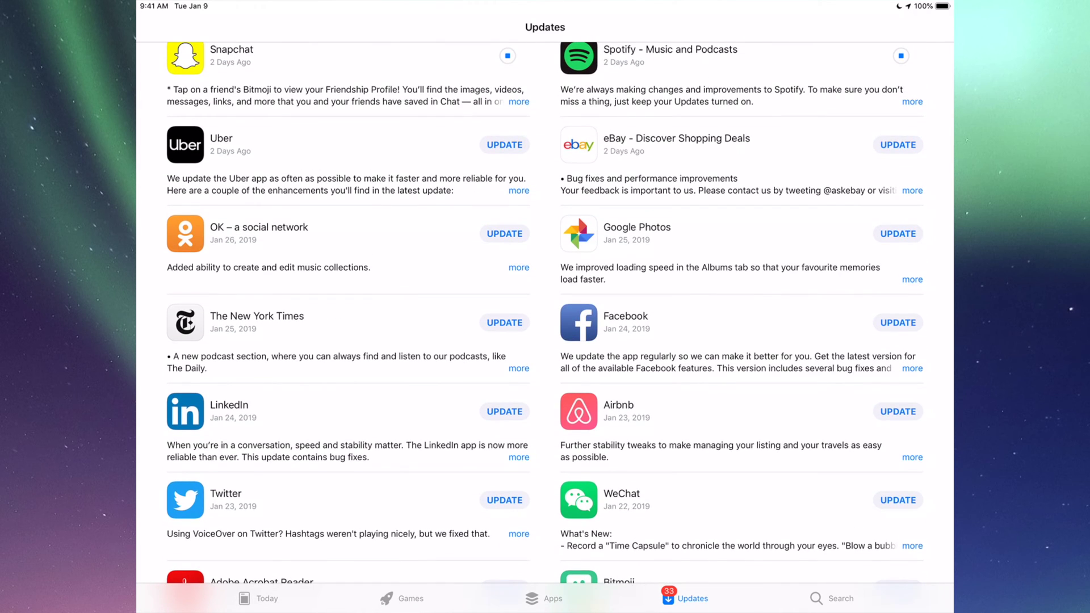
left_click(505, 146)
left_click(899, 234)
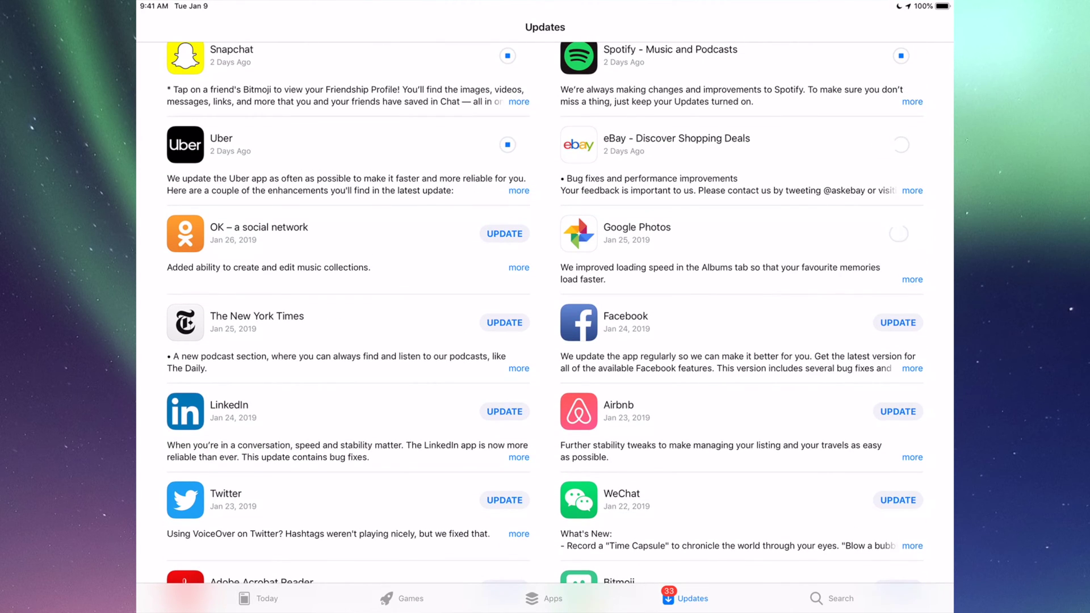
scroll(545, 327, "down", 2)
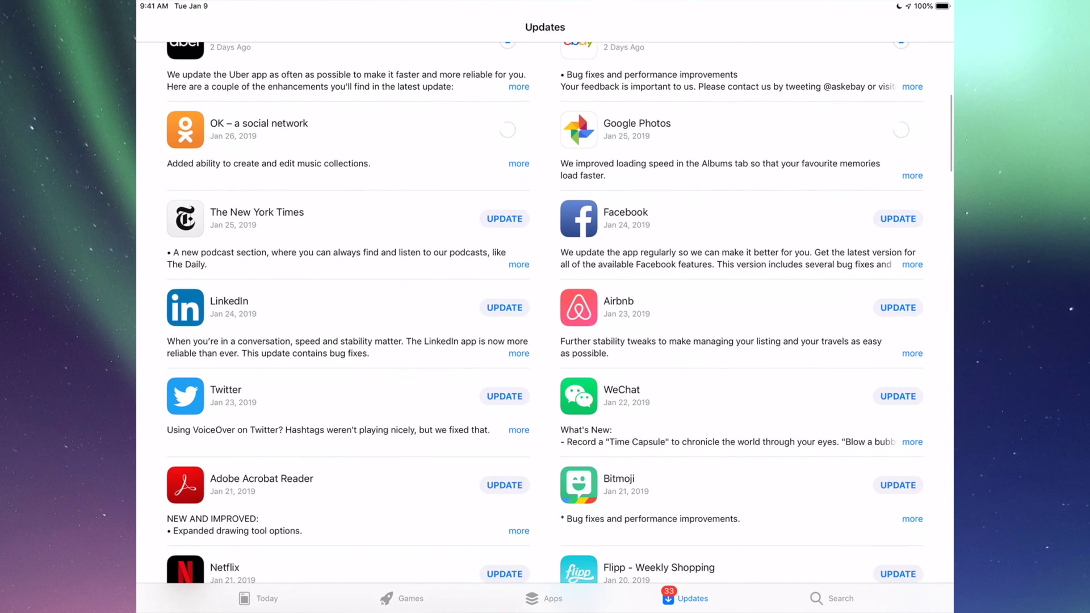
- Queue updates for Facebook, Airbnb, Twitter, Adobe Acrobat Reader, Bitmoji and Netflix
left_click(899, 219)
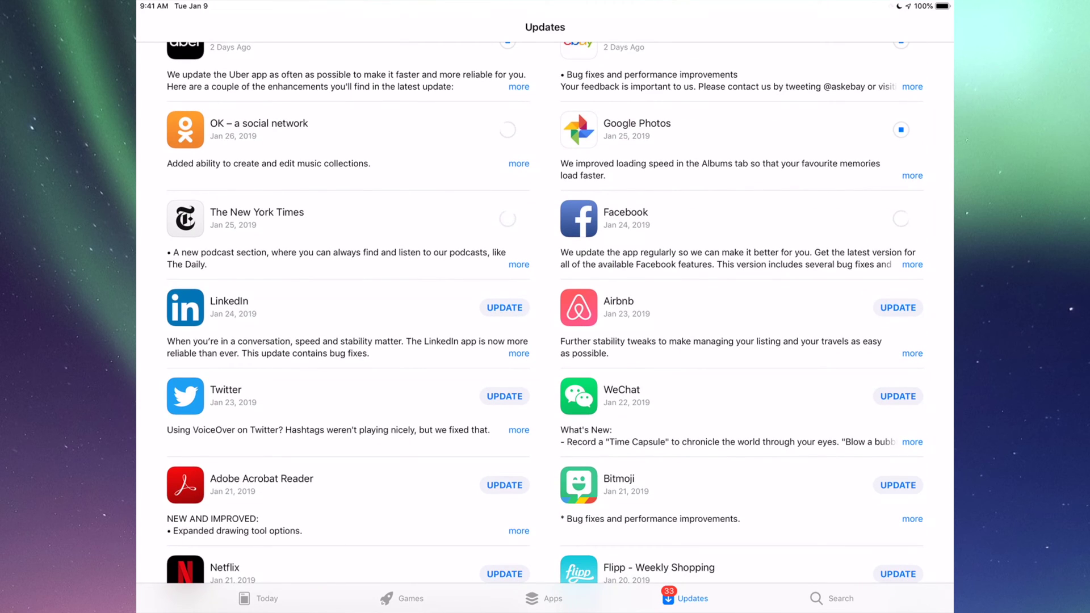
left_click(898, 307)
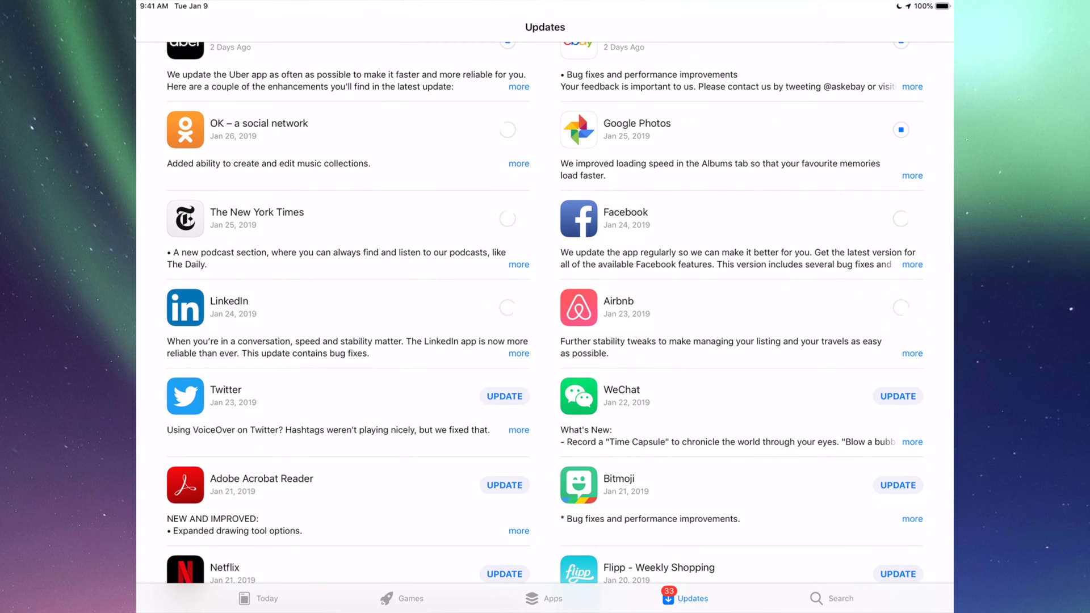
scroll(546, 324, "down", 3)
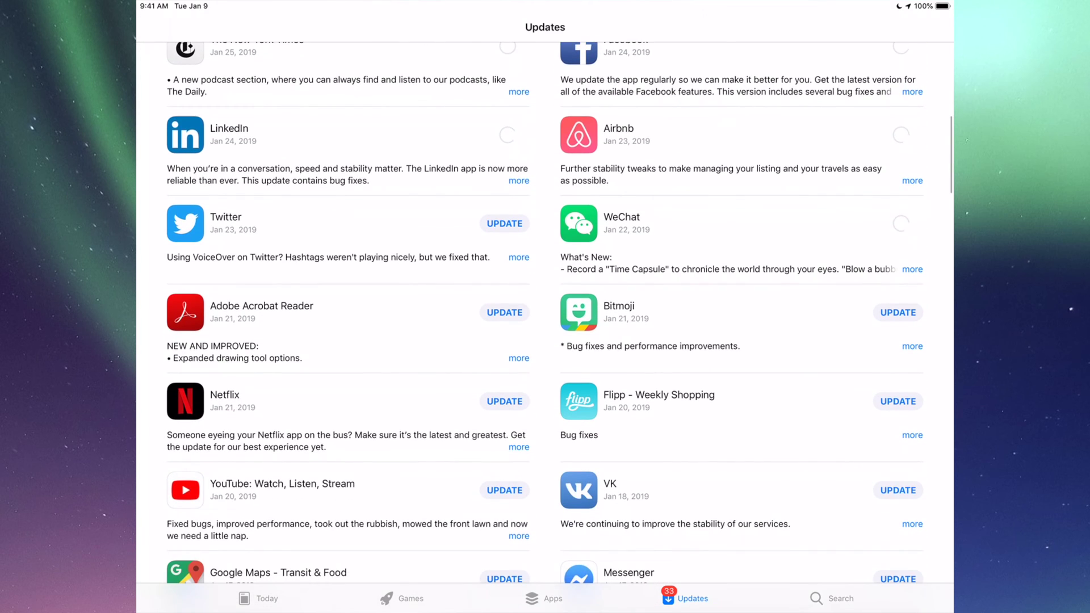
left_click(505, 223)
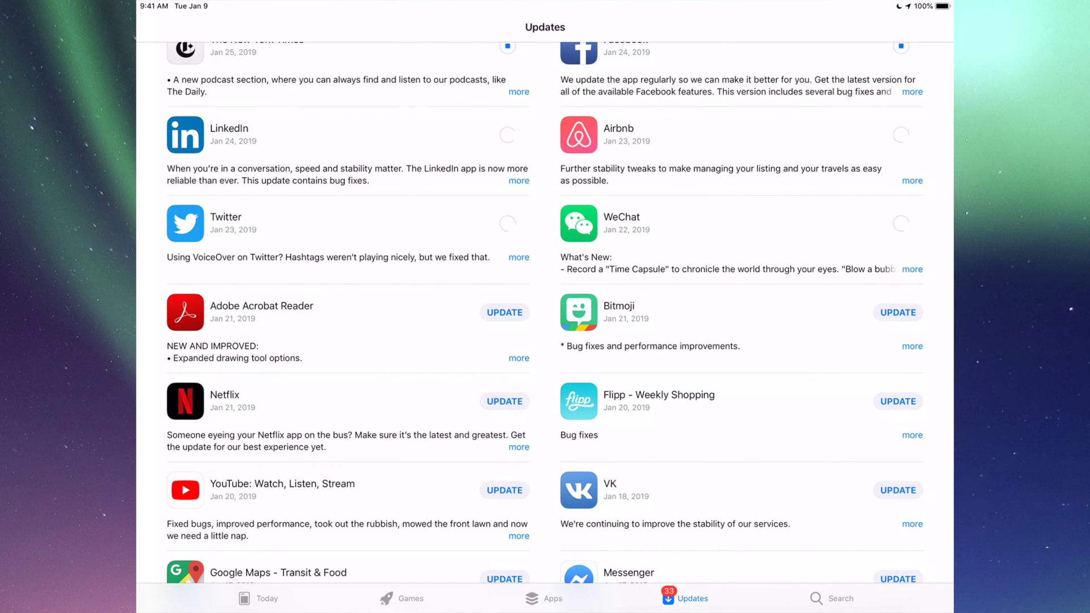
left_click(504, 312)
scroll(545, 323, "down", 2)
left_click(898, 190)
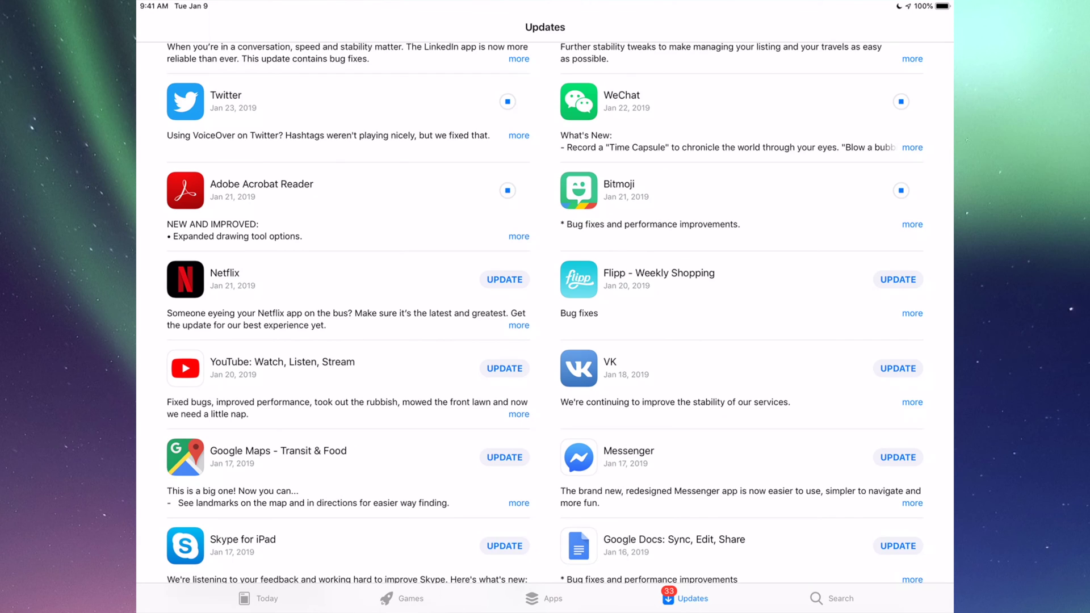
left_click(898, 190)
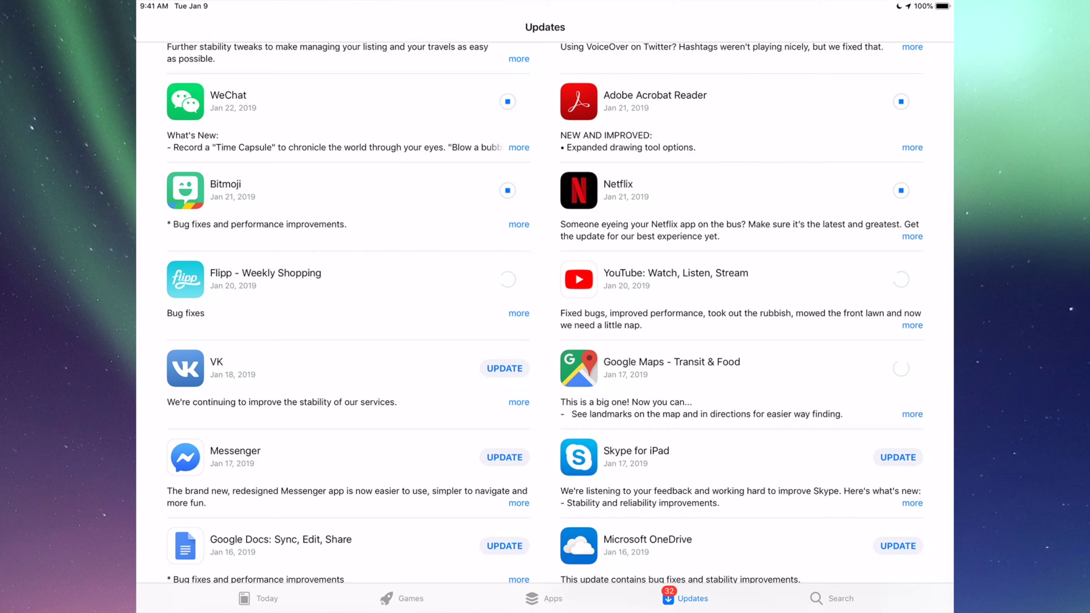
scroll(545, 312, "down", 3)
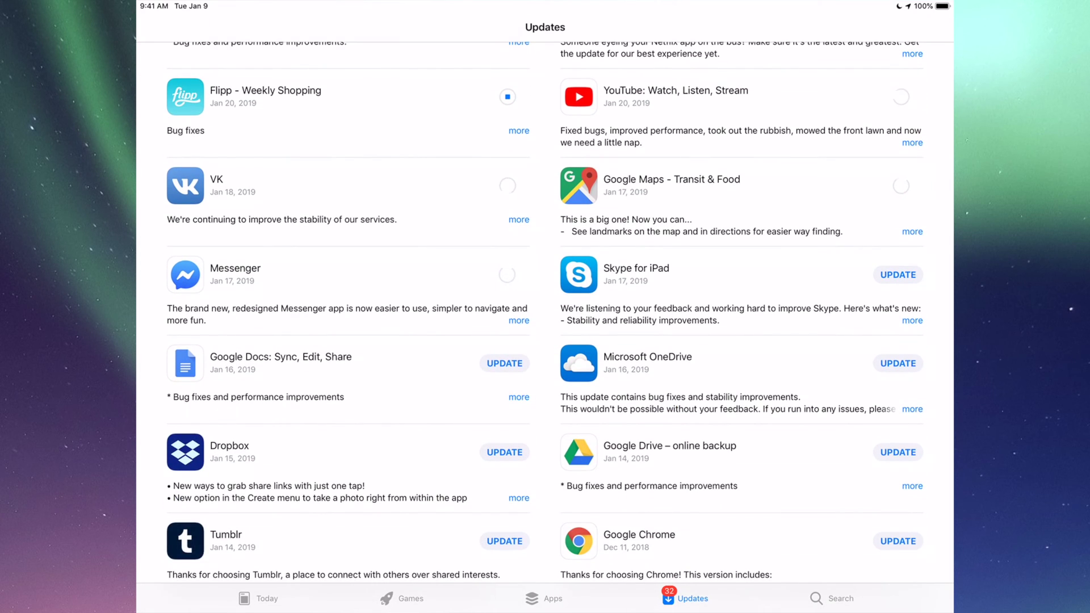
- Queue updates for Skype for iPad and Tumblr at the bottom of the list
left_click(898, 274)
scroll(545, 312, "down", 2)
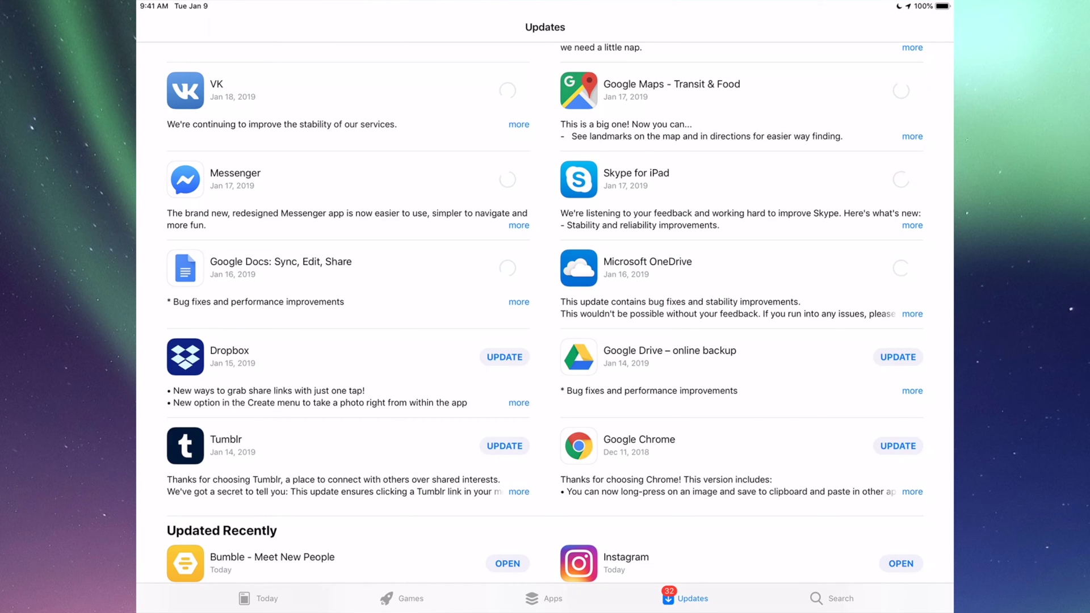
scroll(545, 312, "down", 2)
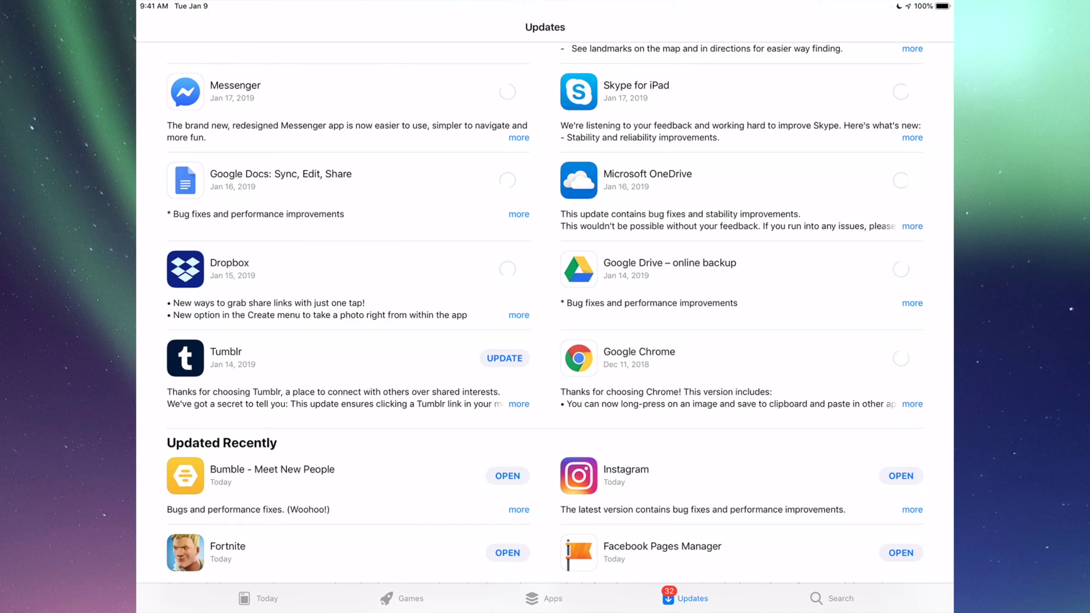
left_click(505, 358)
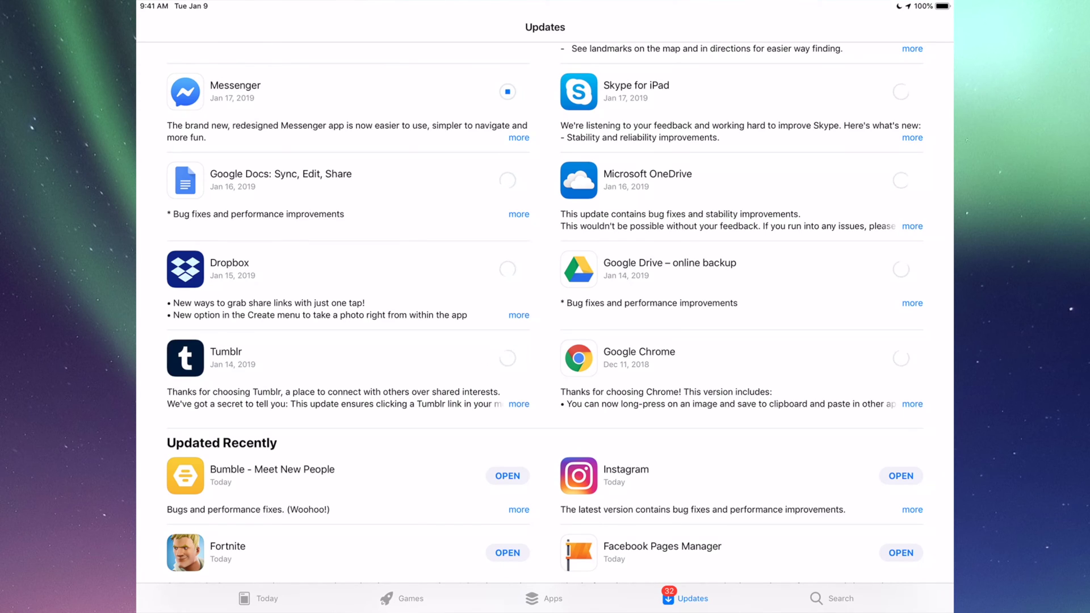
scroll(545, 312, "up", 15)
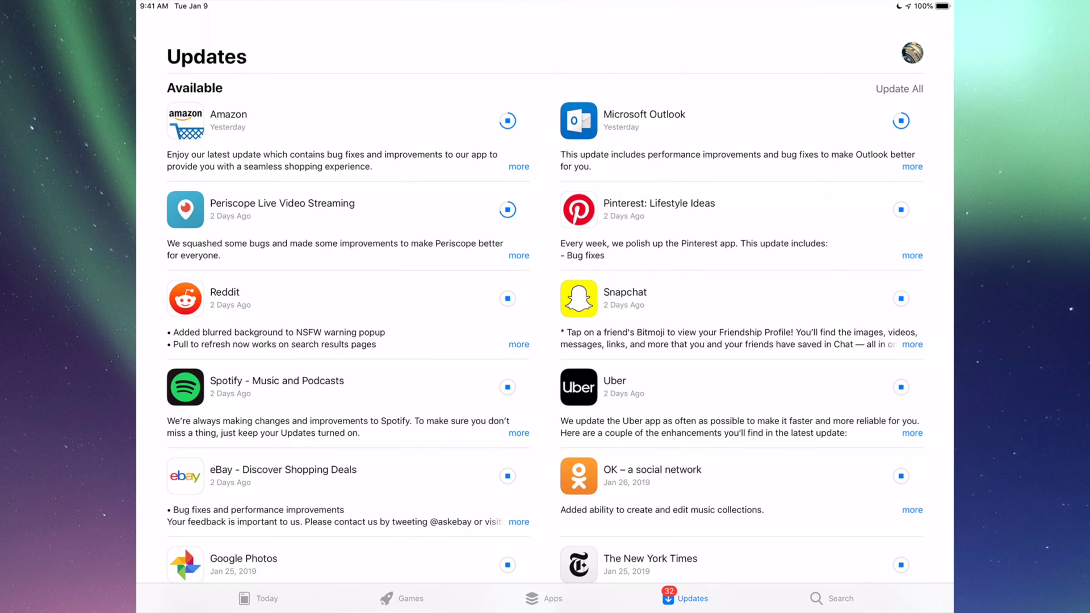
scroll(545, 312, "down", 3)
scroll(545, 312, "down", 3)
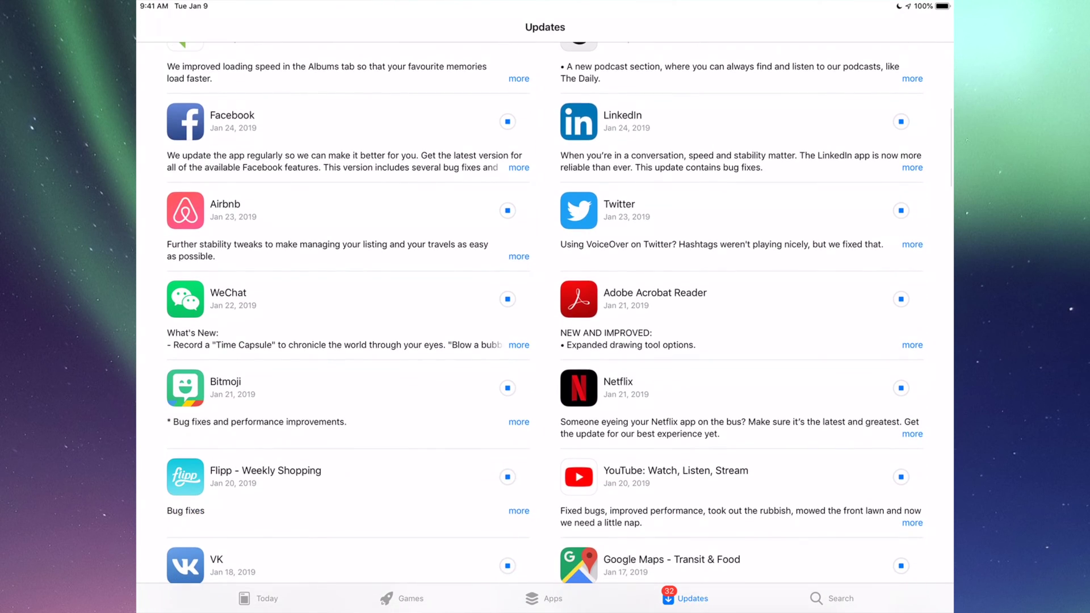
scroll(546, 312, "up", 3)
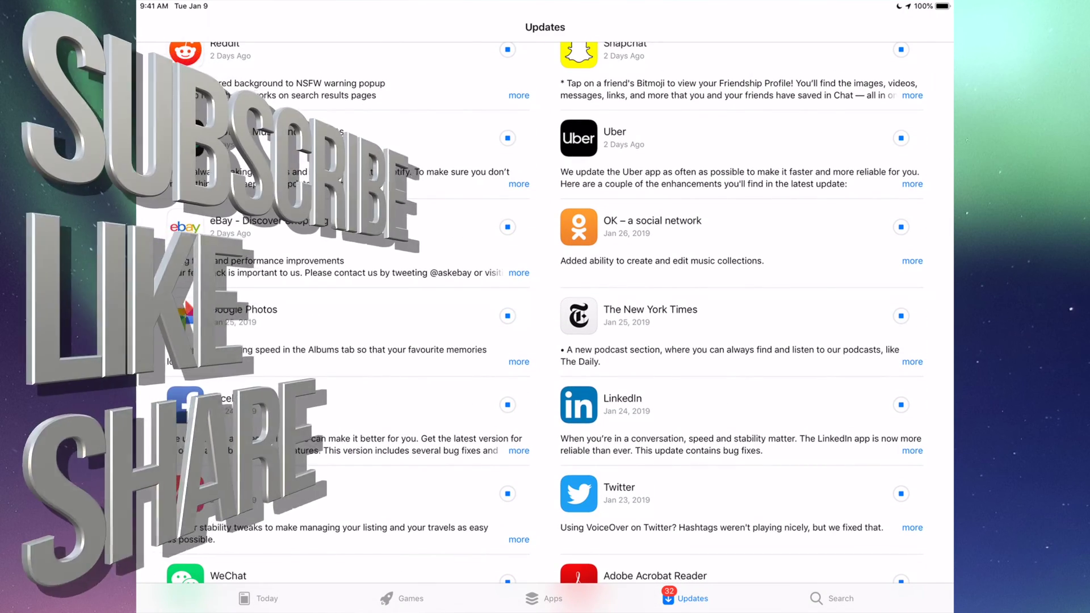
scroll(545, 312, "down", 5)
scroll(546, 311, "down", 2)
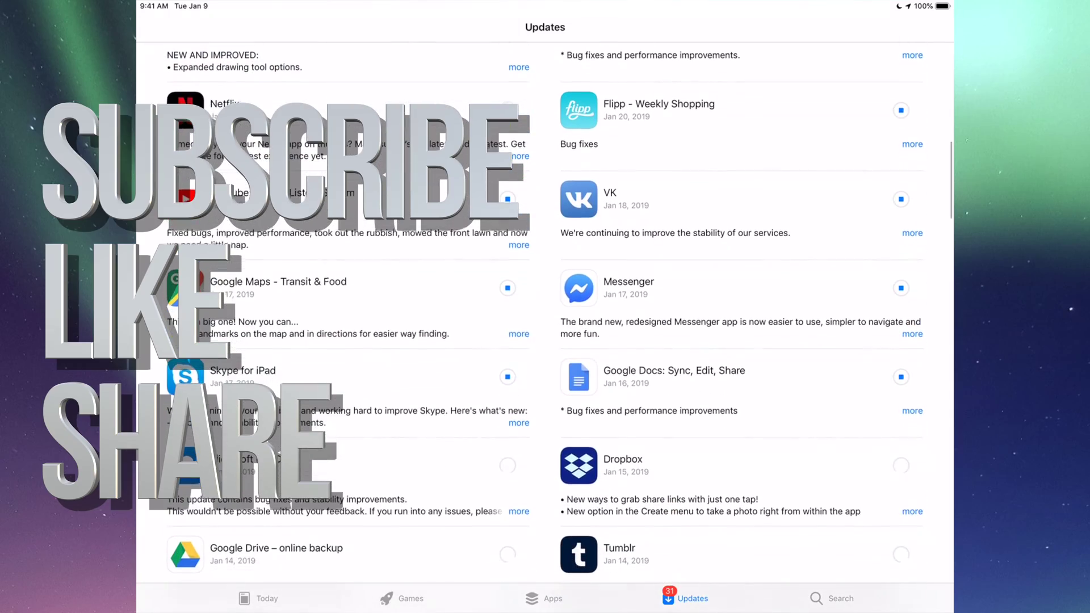
scroll(545, 311, "down", 5)
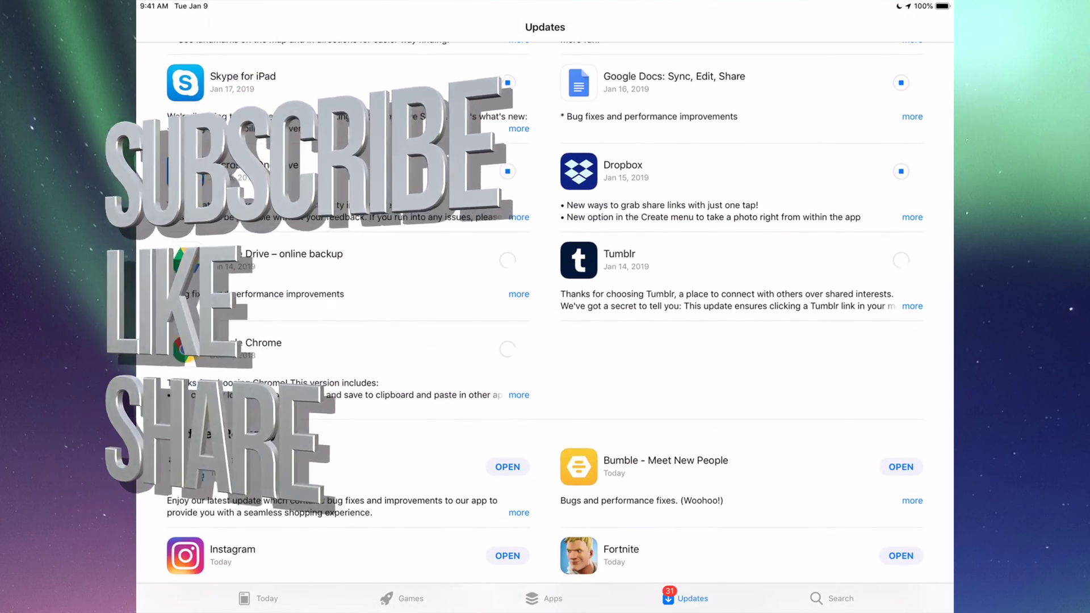